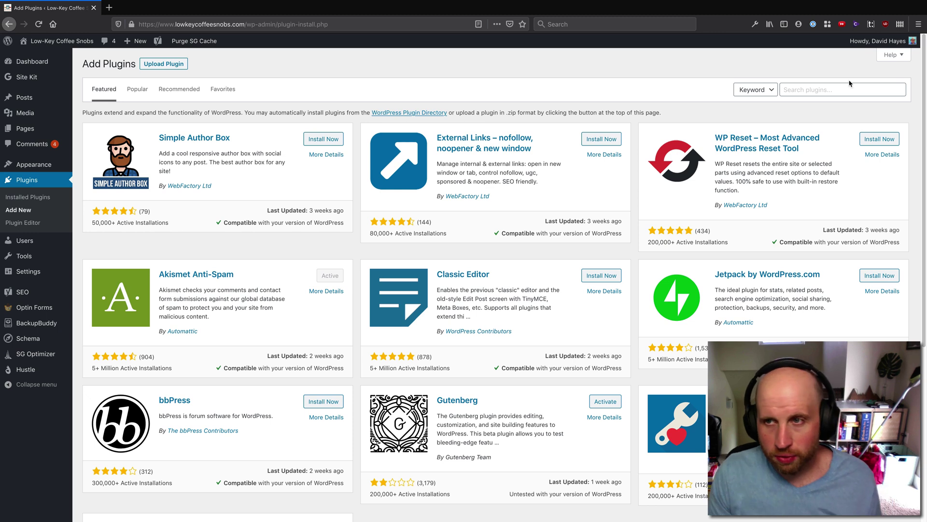
# Step: Search the plugin directory for 'easy google fonts' and install Easy Google Fonts
pyautogui.click(824, 89)
pyautogui.write('easy ')
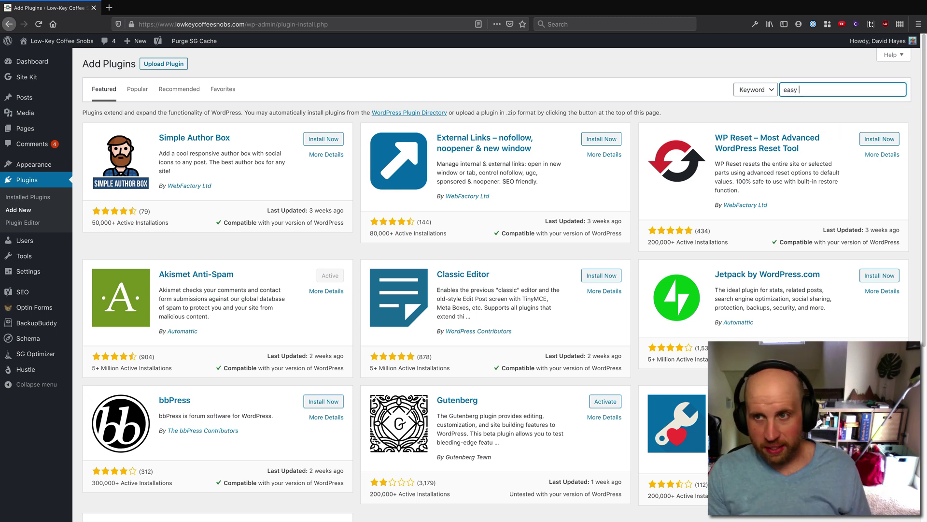
pyautogui.write('google fo')
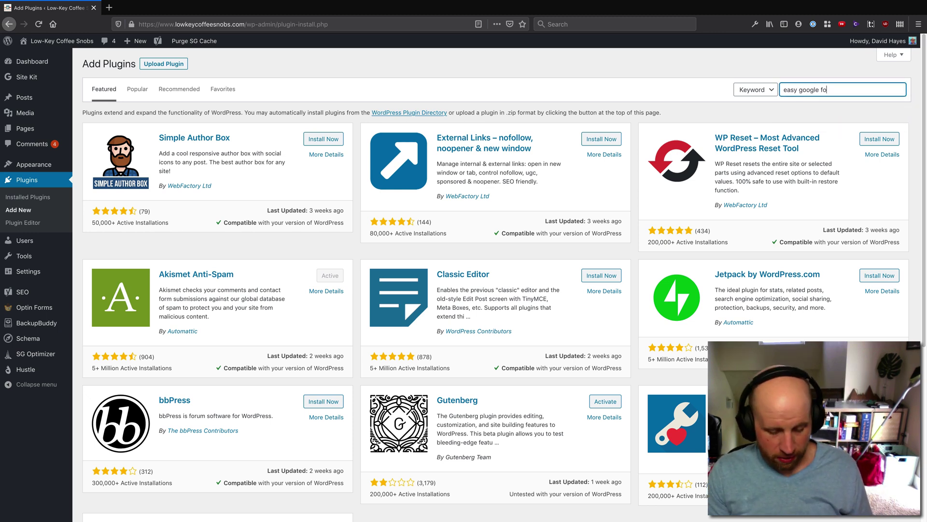
pyautogui.write('nts')
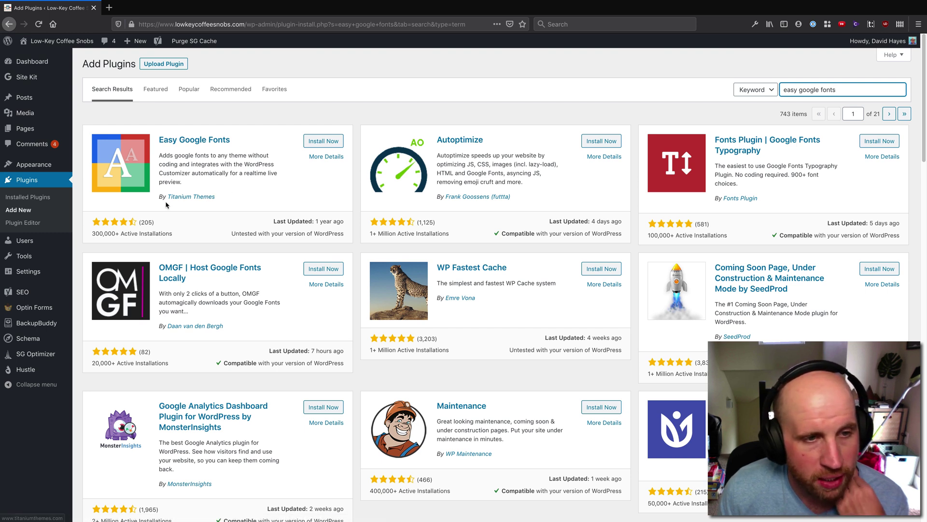
pyautogui.click(322, 142)
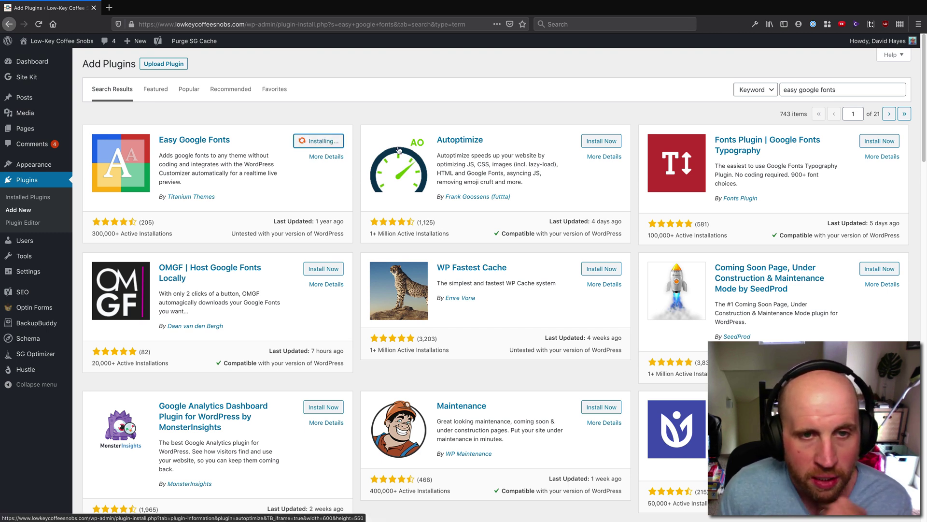
# Step: Activate Easy Google Fonts and bring up the site Customizer
pyautogui.click(337, 147)
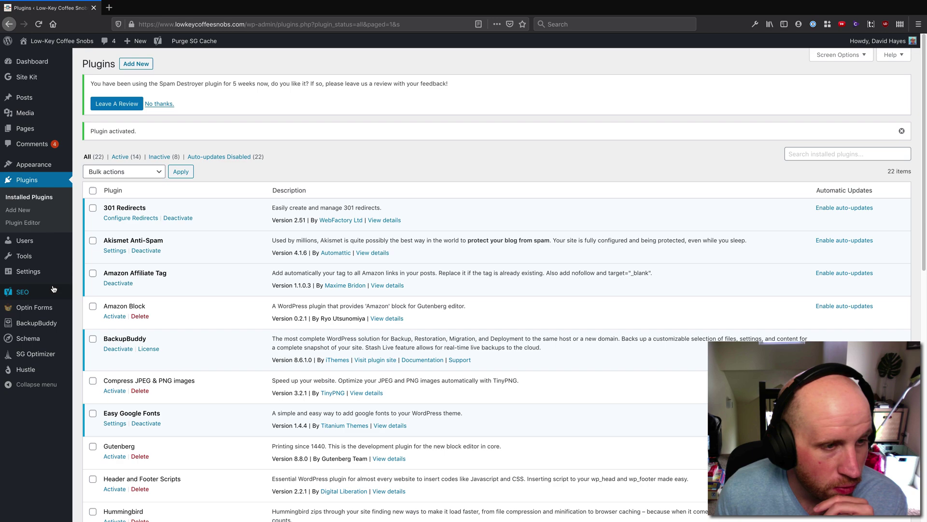
pyautogui.moveTo(50, 273)
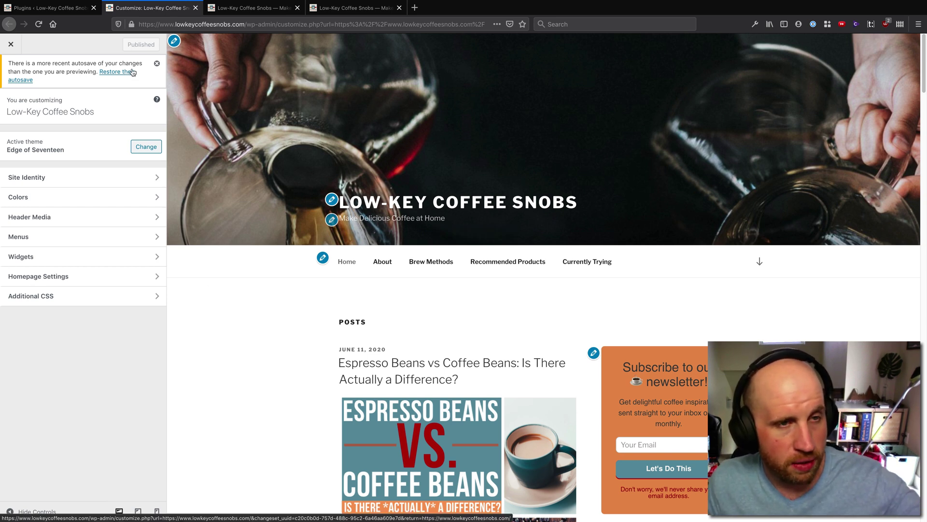
# Step: Dismiss the autosave notice, reactivate Easy Google Fonts, and reload the Customizer
pyautogui.click(156, 64)
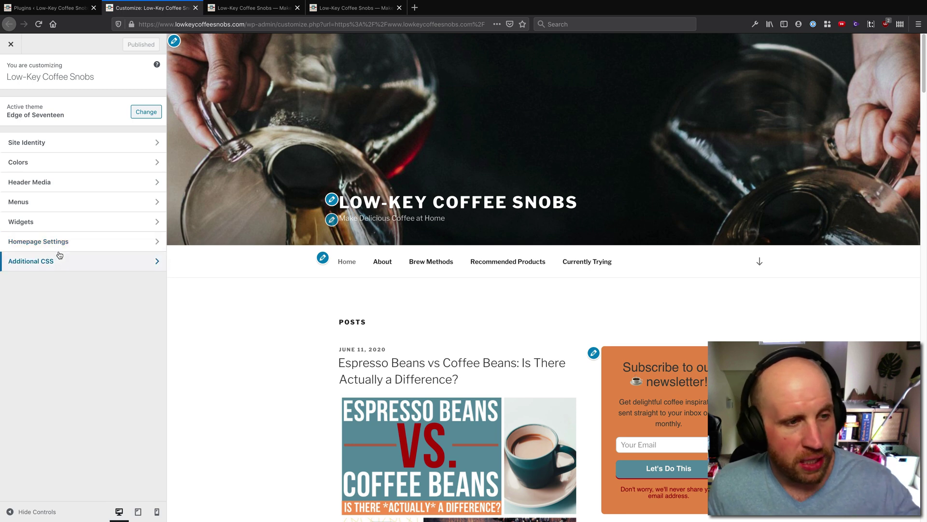
pyautogui.click(21, 7)
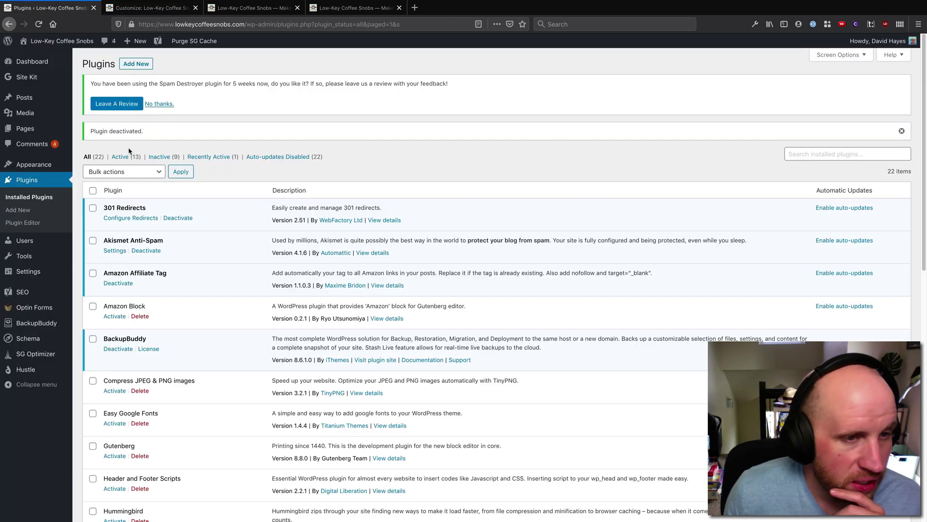
pyautogui.scroll(-5, 230, 298)
pyautogui.scroll(-2, 175, 256)
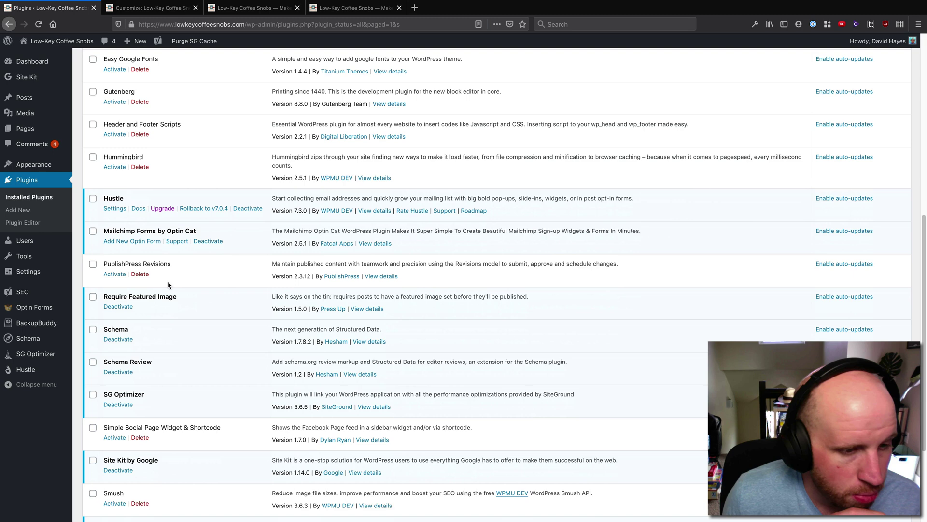
pyautogui.scroll(3, 149, 300)
pyautogui.click(115, 191)
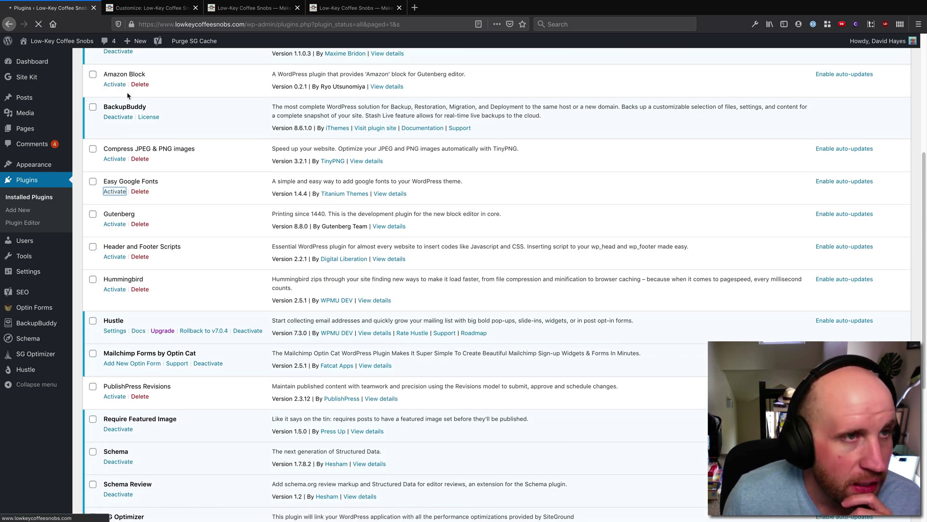
pyautogui.hotkey('ctrl', 'Tab')
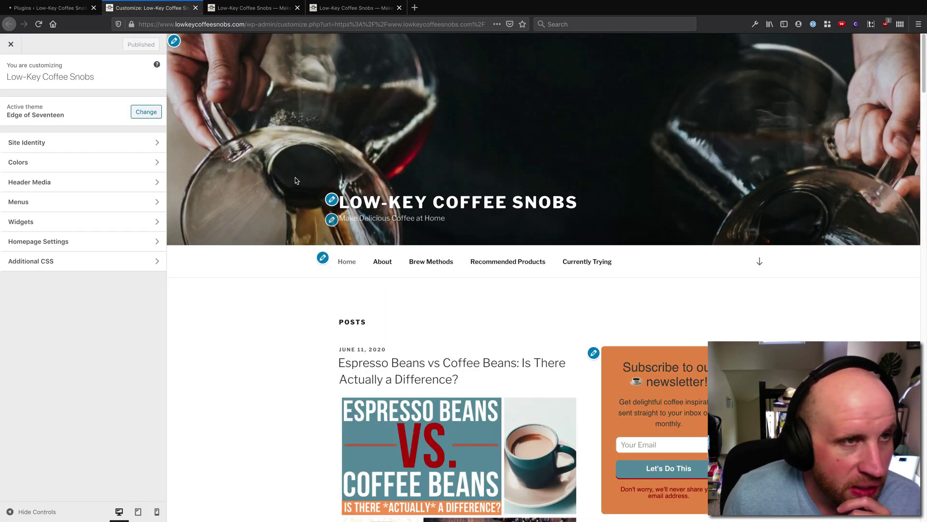
pyautogui.hotkey('ctrl', 'r')
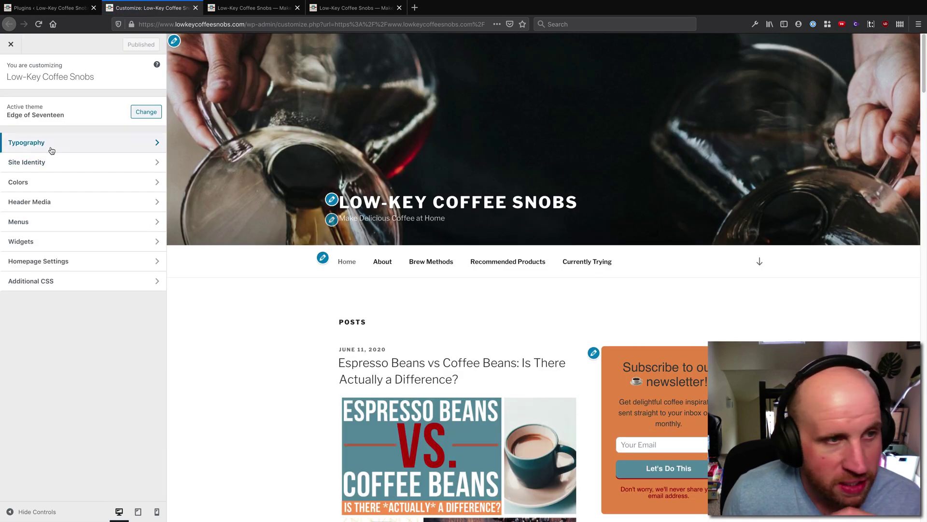
# Step: Set the Default Typography paragraph font family to Seaweed Script
pyautogui.click(50, 148)
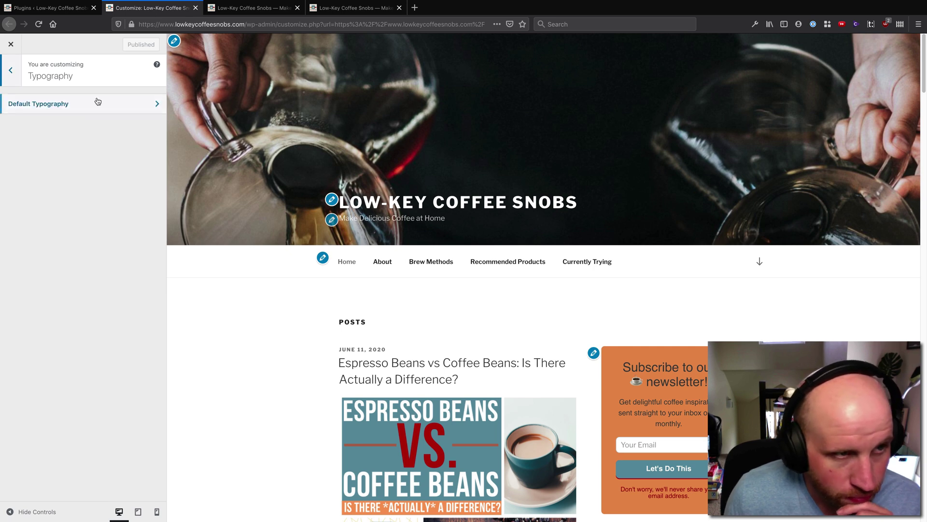
pyautogui.click(155, 108)
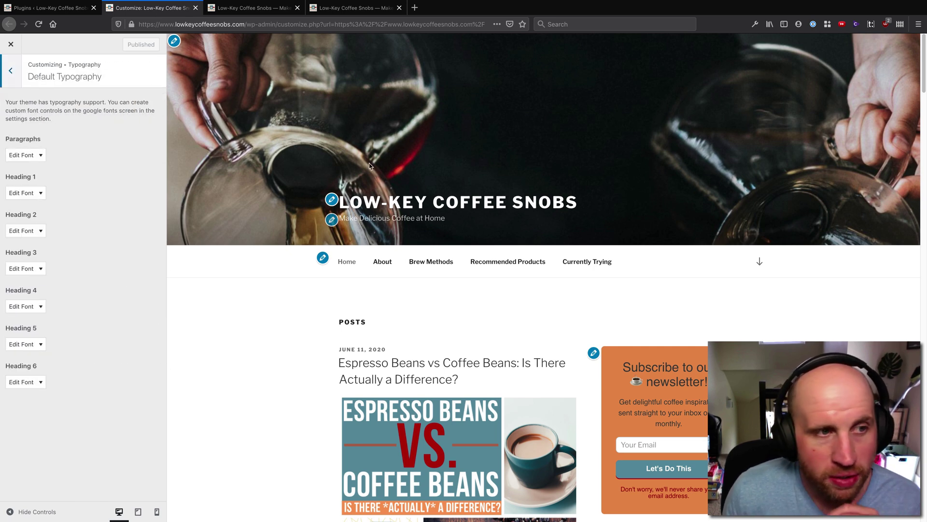
pyautogui.scroll(-4, 354, 168)
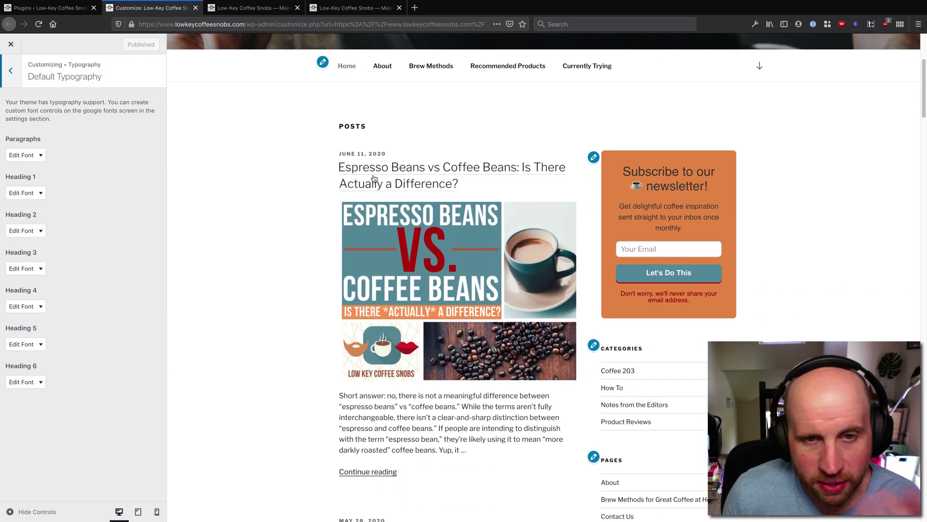
pyautogui.click(41, 156)
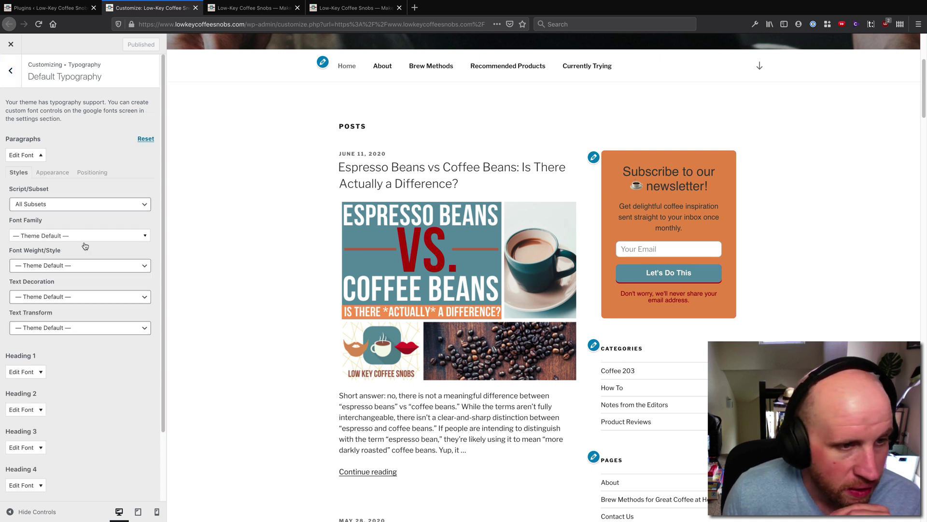
pyautogui.click(95, 236)
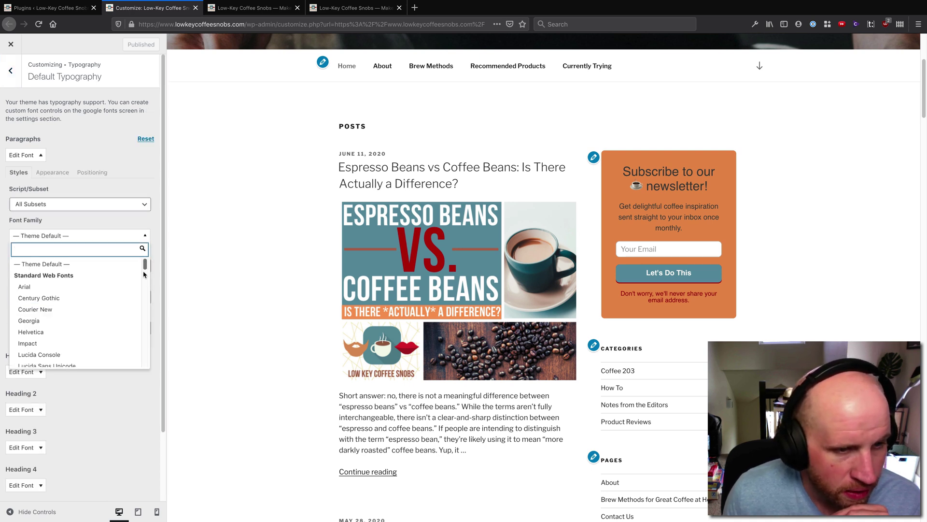
pyautogui.moveTo(144, 266); pyautogui.dragTo(148, 342)
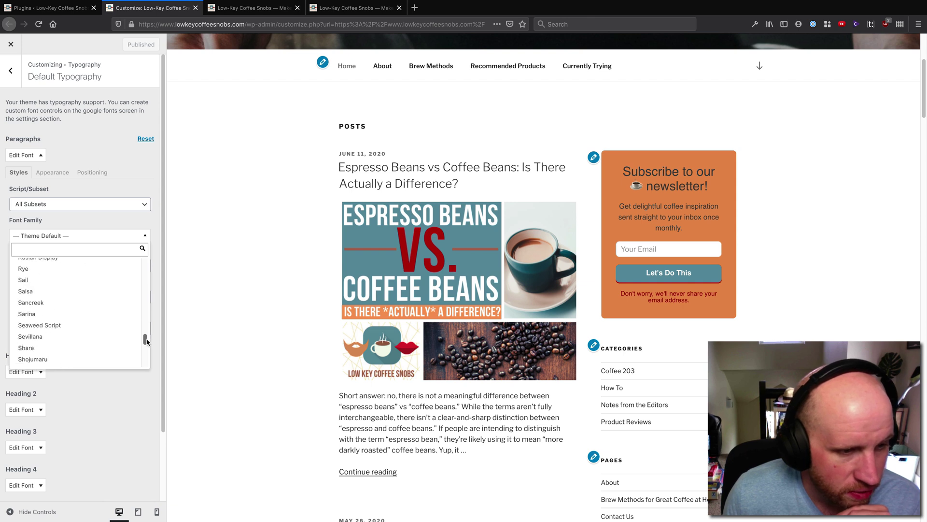
pyautogui.click(40, 325)
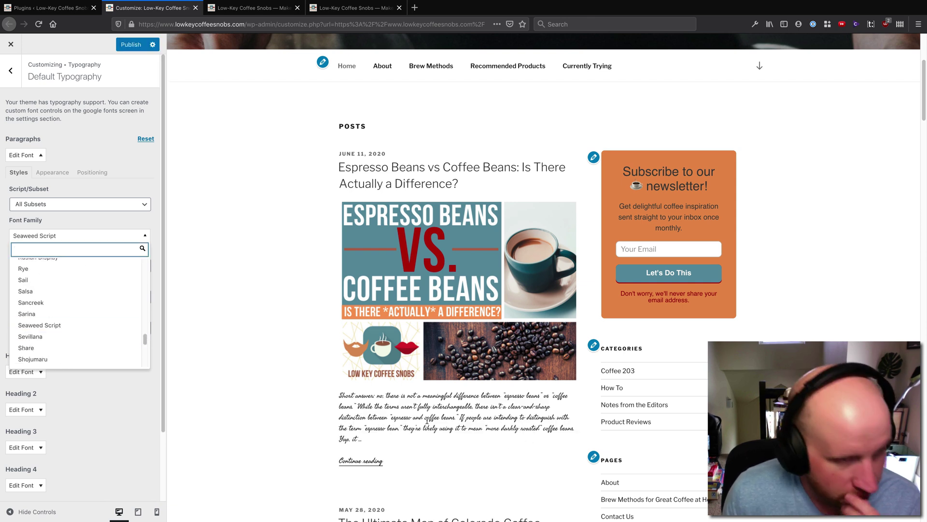
pyautogui.click(244, 338)
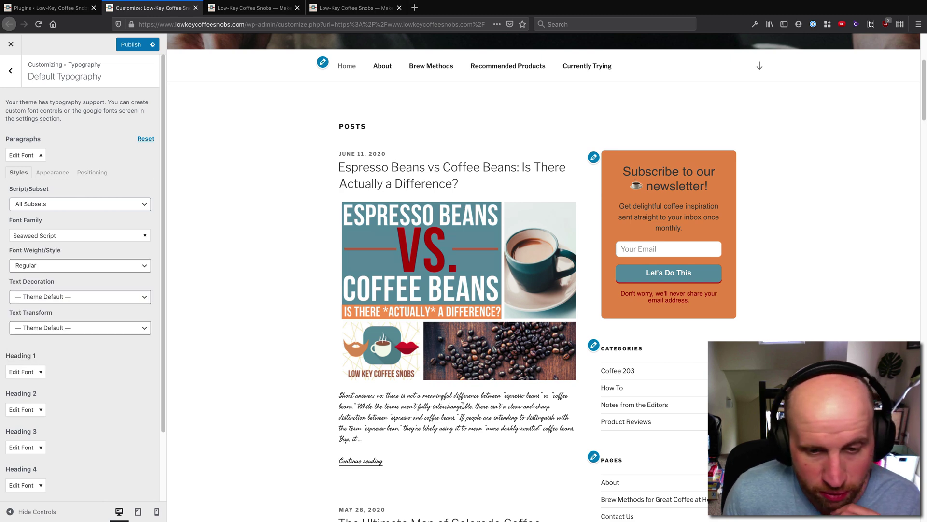
pyautogui.scroll(-8, 227, 280)
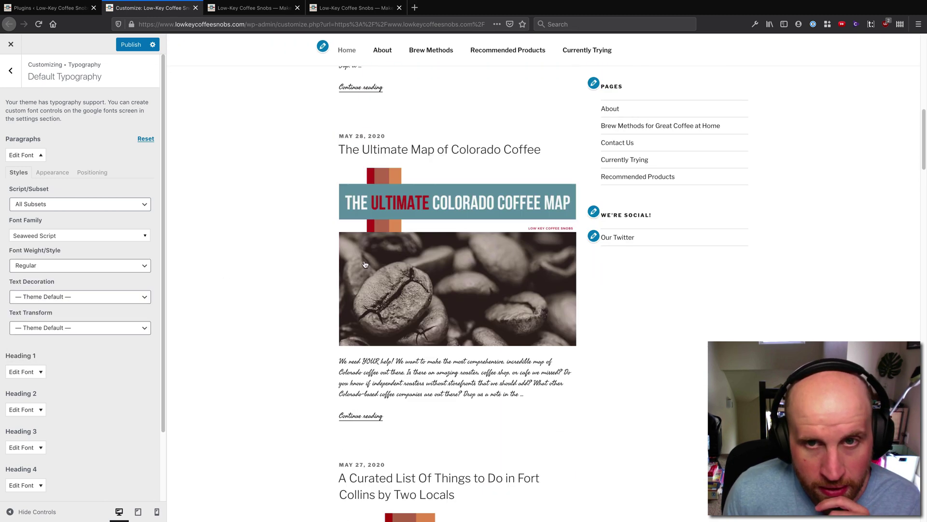
pyautogui.scroll(3, 365, 264)
pyautogui.click(481, 303)
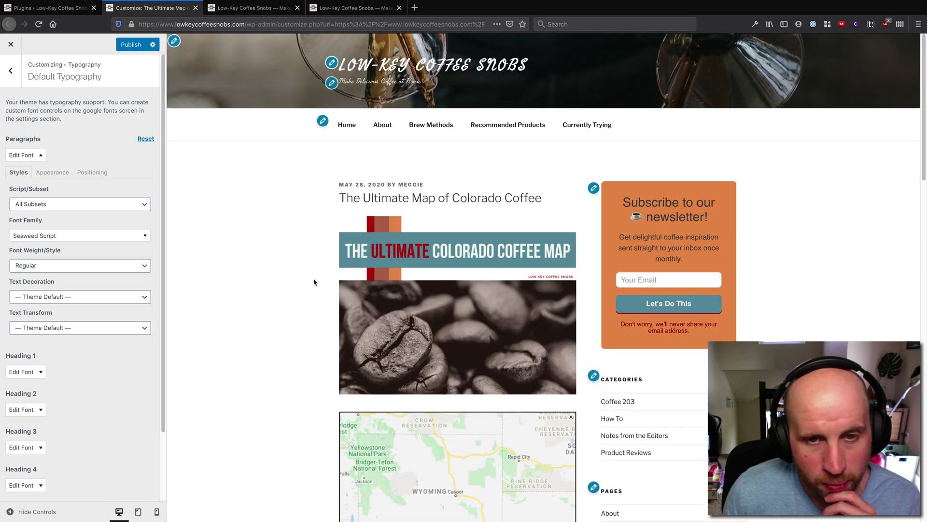
pyautogui.scroll(-10, 314, 282)
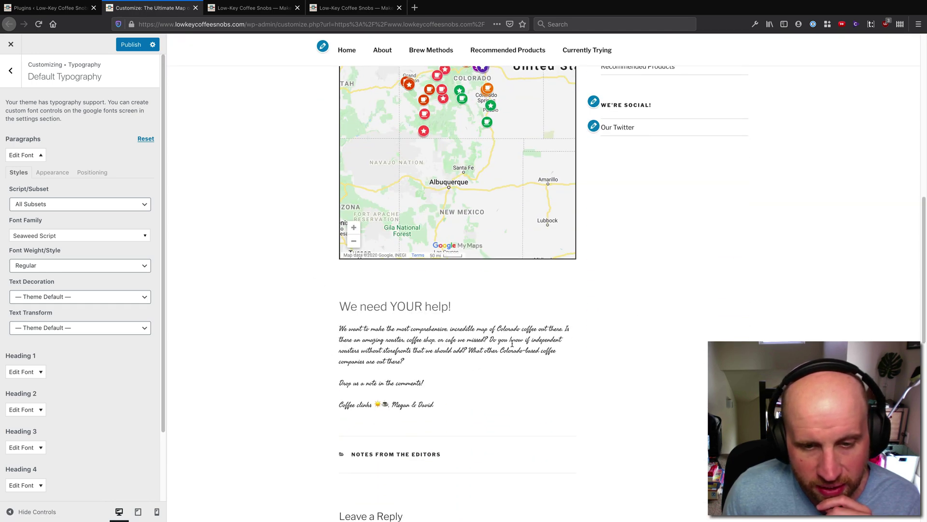
pyautogui.scroll(10, 396, 328)
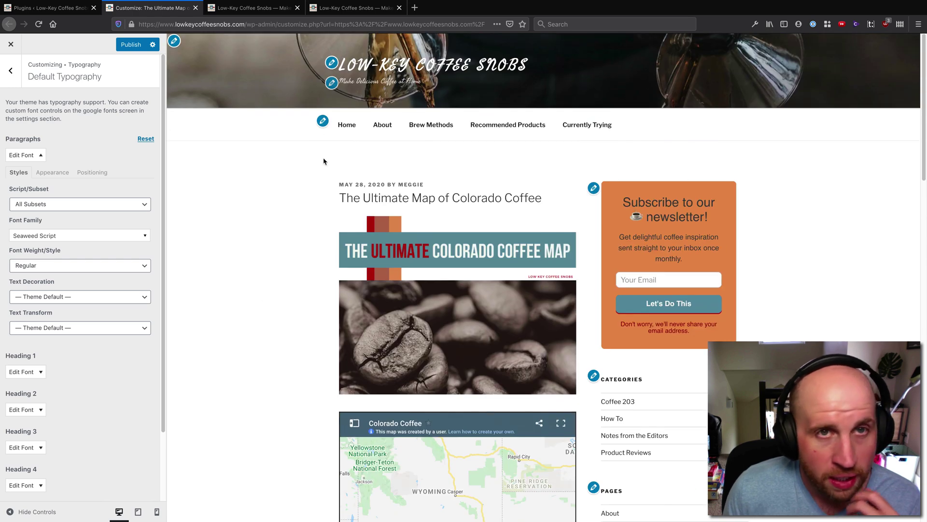
pyautogui.click(256, 8)
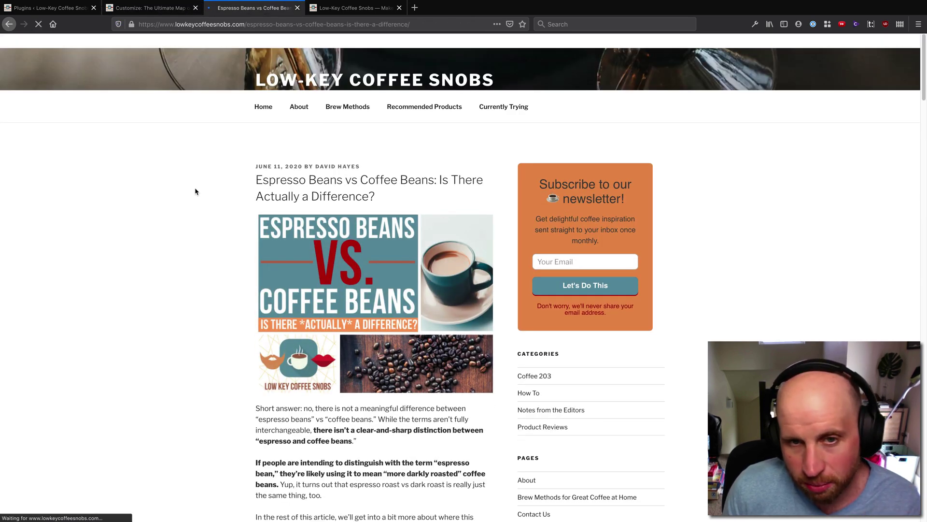
pyautogui.scroll(-8, 199, 202)
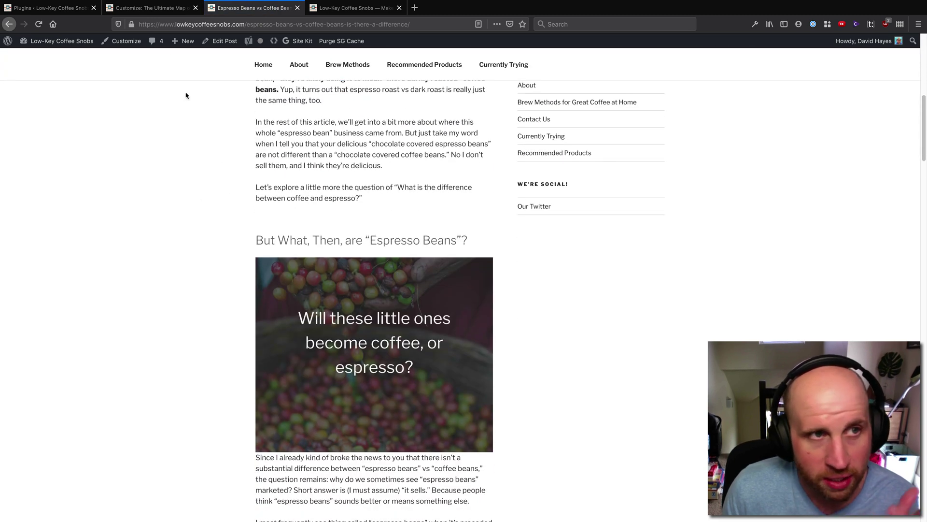
pyautogui.click(149, 8)
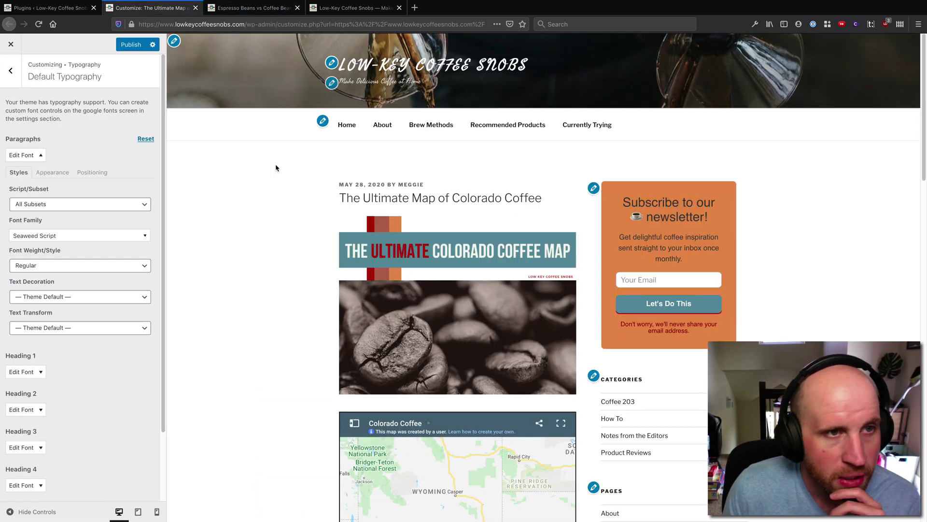
# Step: Publish the Seaweed Script paragraph font and verify it on the reloaded Espresso Beans post
pyautogui.click(122, 45)
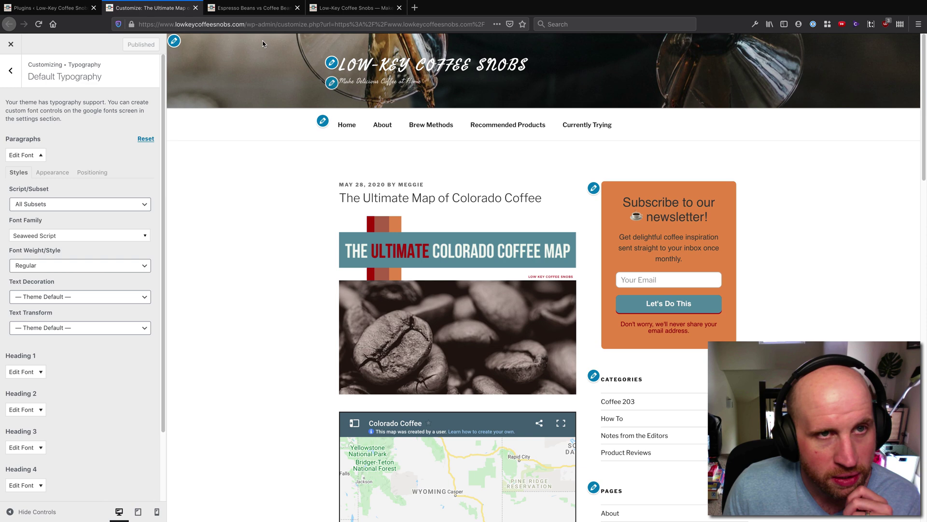
pyautogui.click(271, 6)
pyautogui.click(236, 180)
pyautogui.hotkey('ctrl', 'Tab')
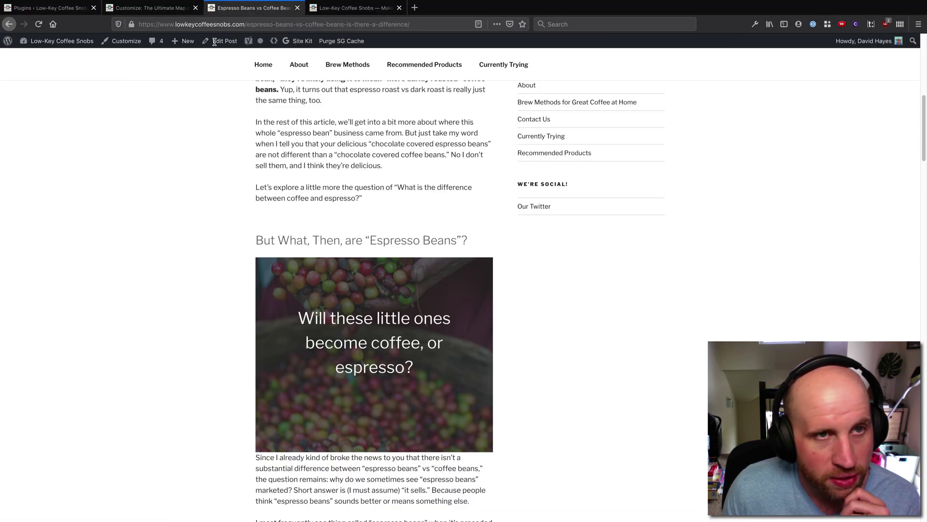
pyautogui.click(39, 23)
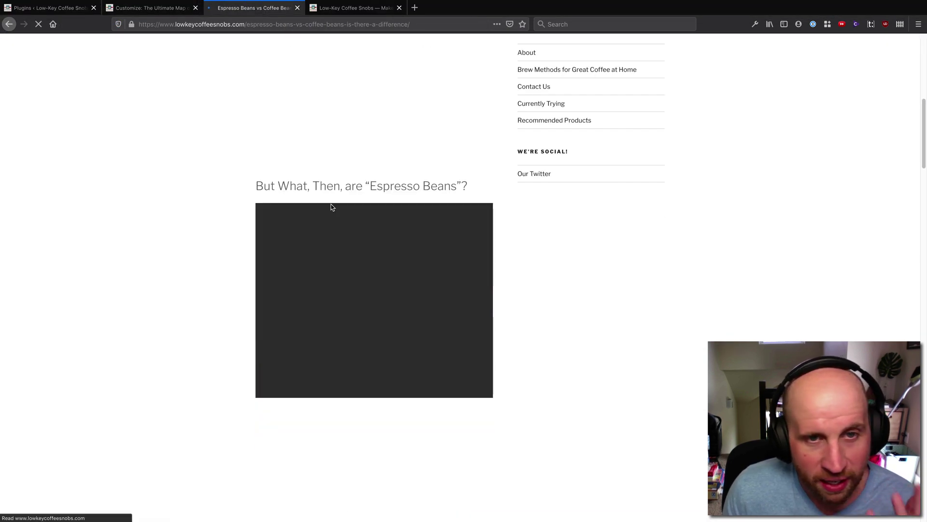
pyautogui.hotkey('ctrl', 'shift', 'Tab')
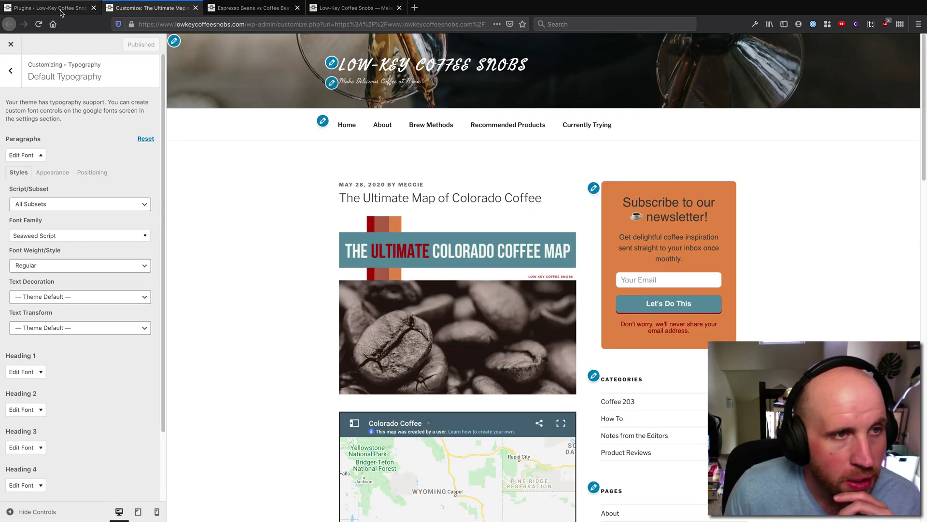
pyautogui.click(64, 9)
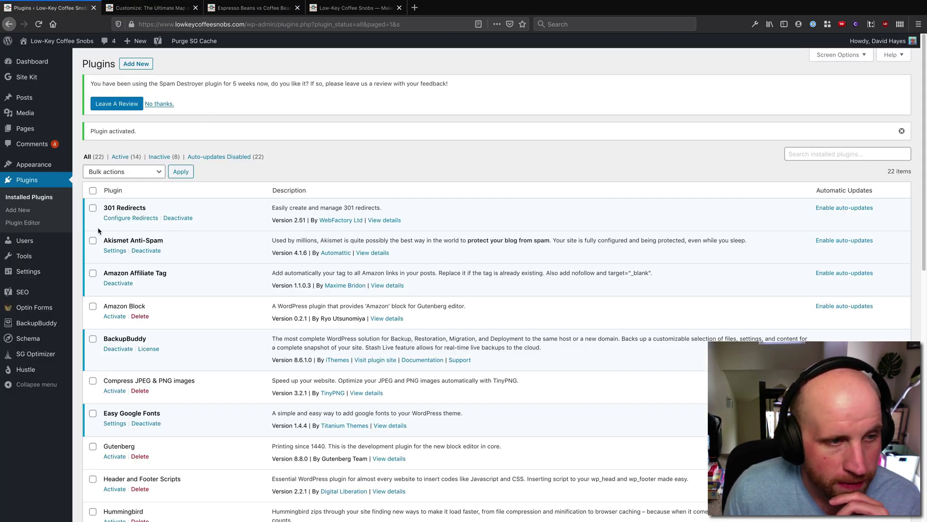
# Step: Open the Easy Google Fonts settings page under Settings > Google Fonts
pyautogui.moveTo(33, 276)
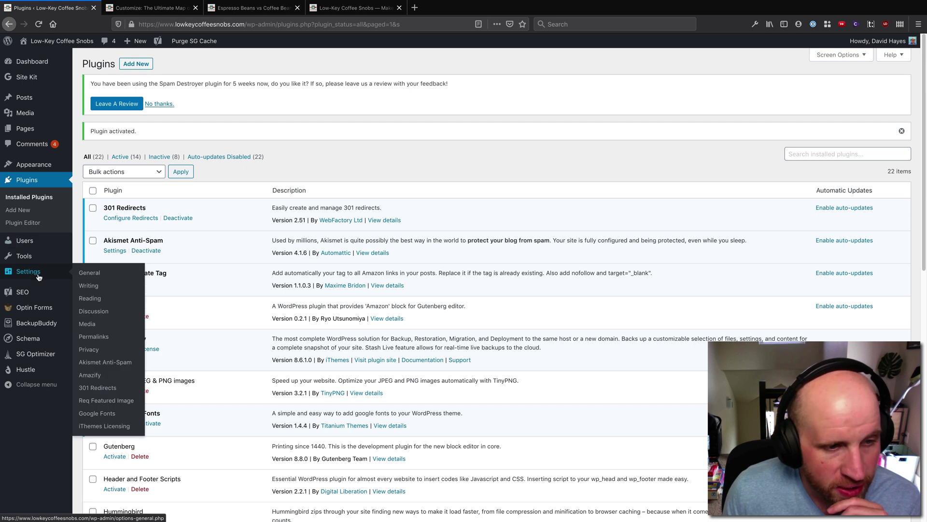
pyautogui.click(114, 415)
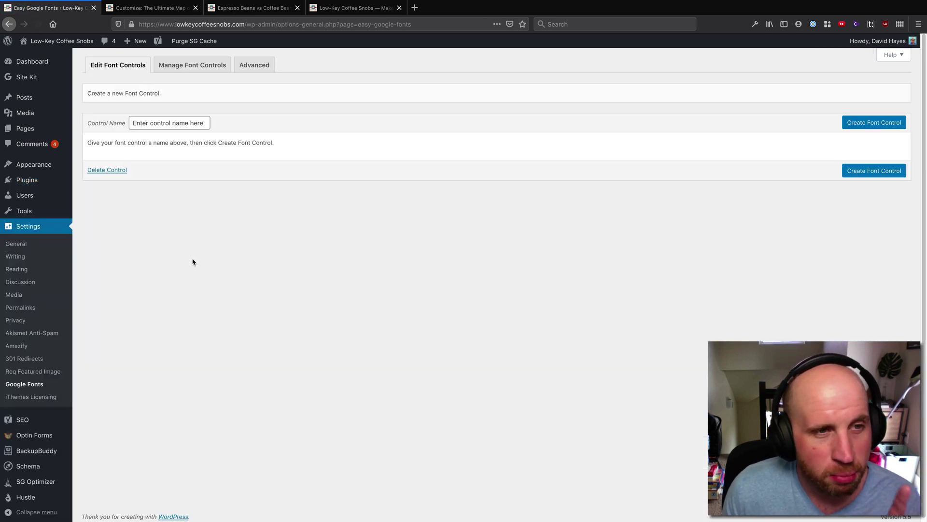
pyautogui.click(156, 9)
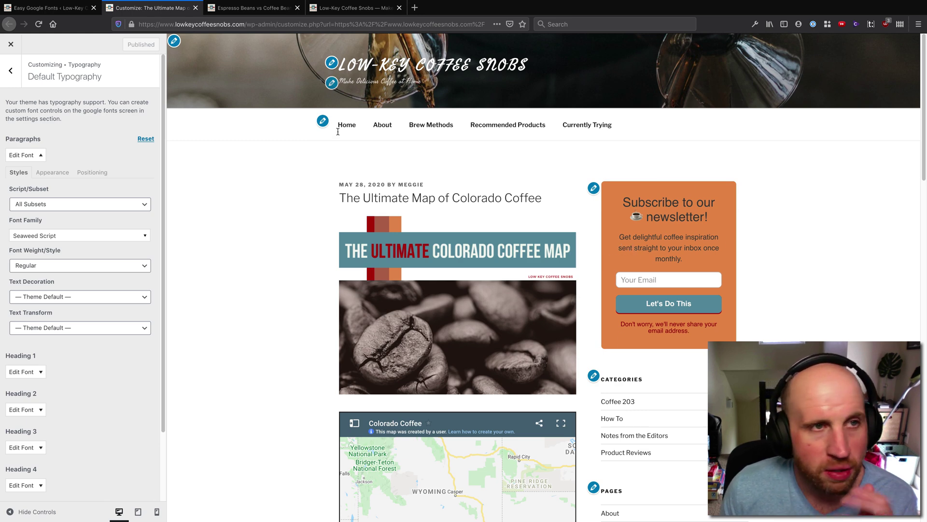
pyautogui.click(87, 11)
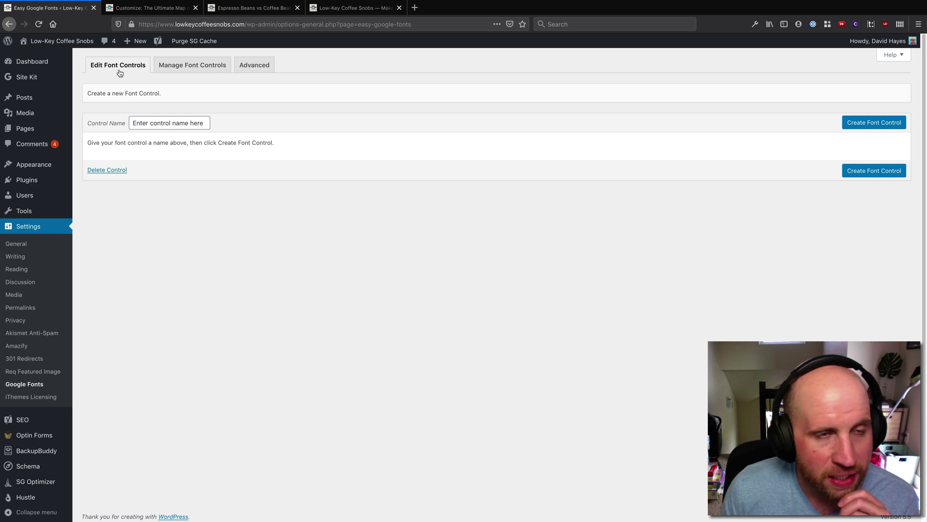
pyautogui.click(143, 9)
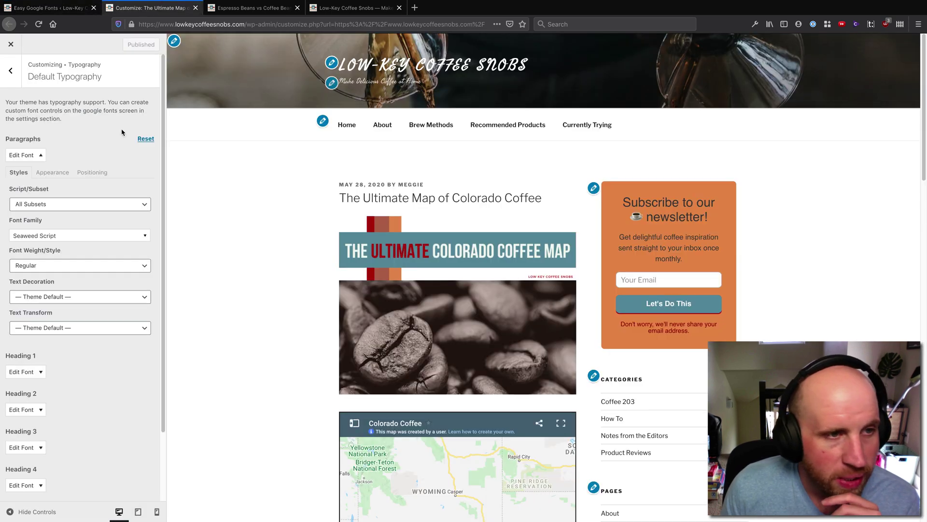
pyautogui.click(11, 71)
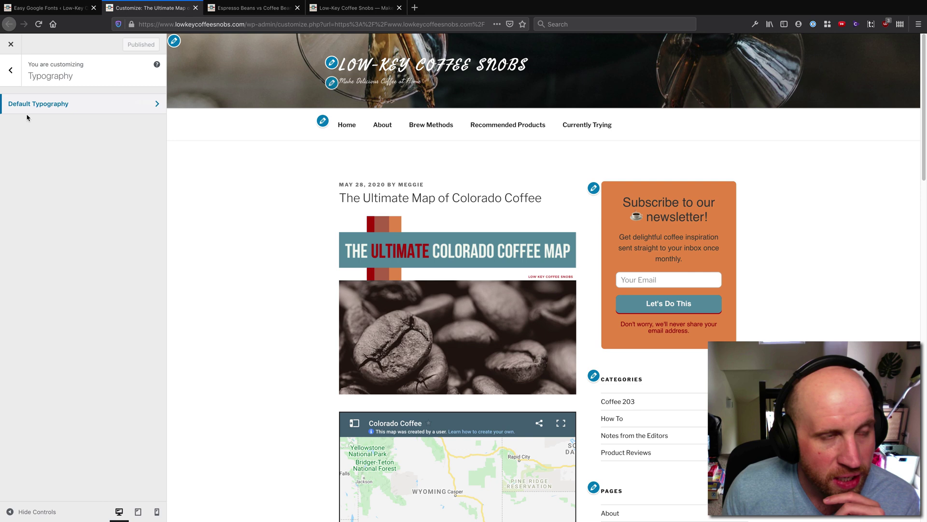
pyautogui.click(62, 8)
# Step: Create a new font control named 'A font controlt'
pyautogui.click(165, 123)
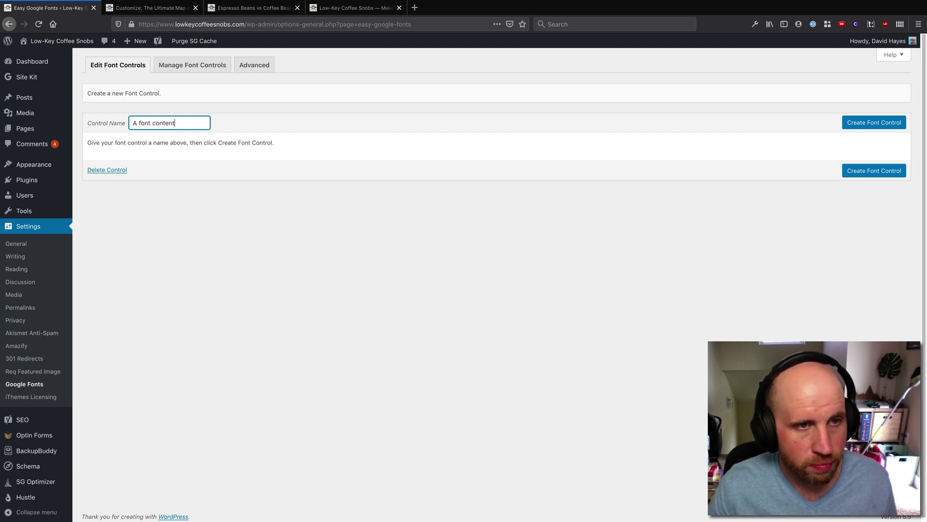
pyautogui.write('A font controlt')
pyautogui.press('Return')
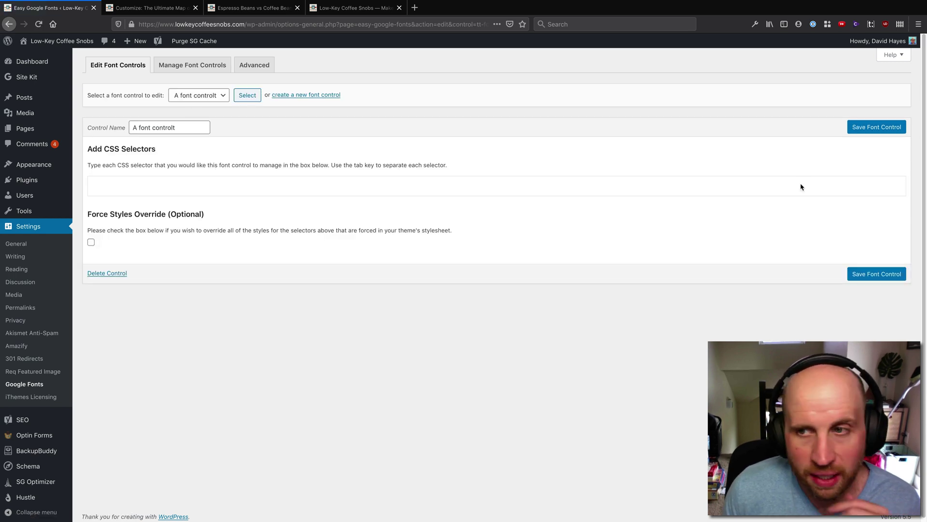
# Step: Inspect the Espresso Beans newsletter box and copy its class name easy-opt-in-widget
pyautogui.click(251, 8)
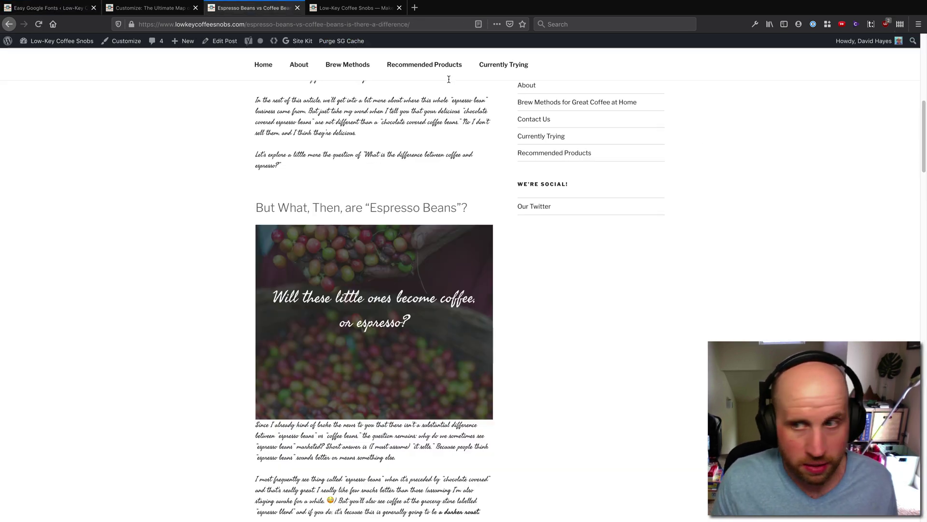
pyautogui.scroll(10, 455, 94)
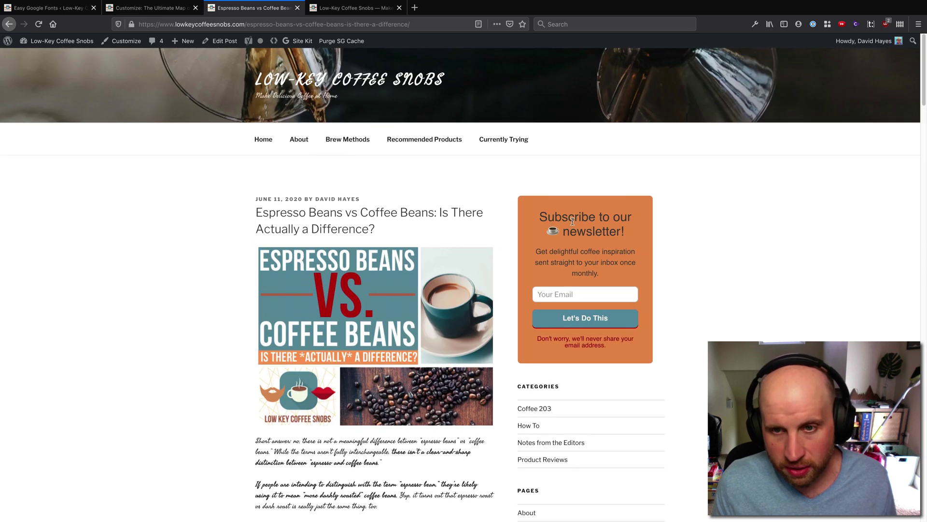
pyautogui.rightClick(572, 221)
pyautogui.click(586, 339)
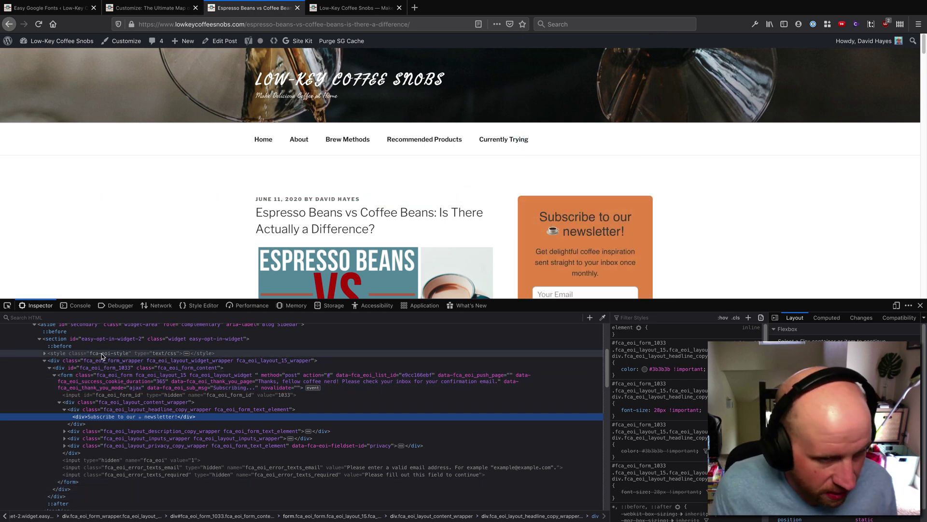
pyautogui.scroll(1, 104, 355)
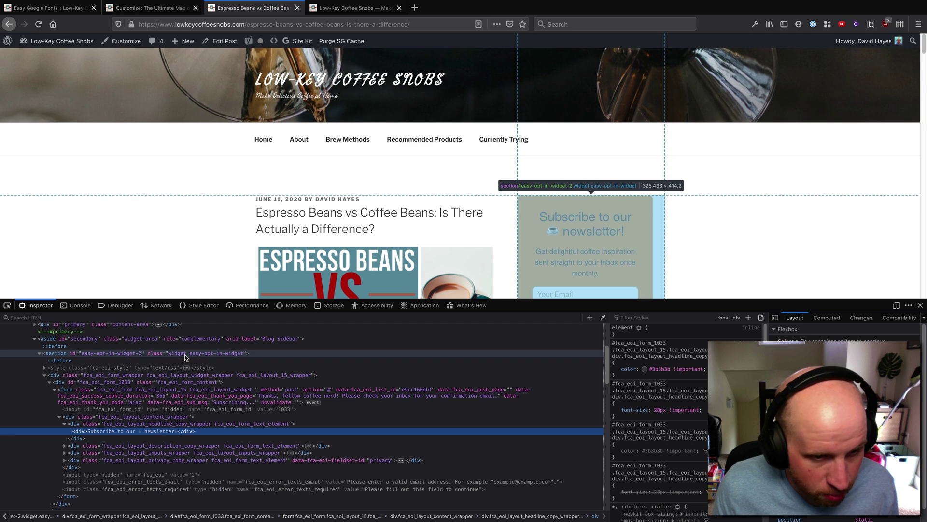
pyautogui.click(213, 354)
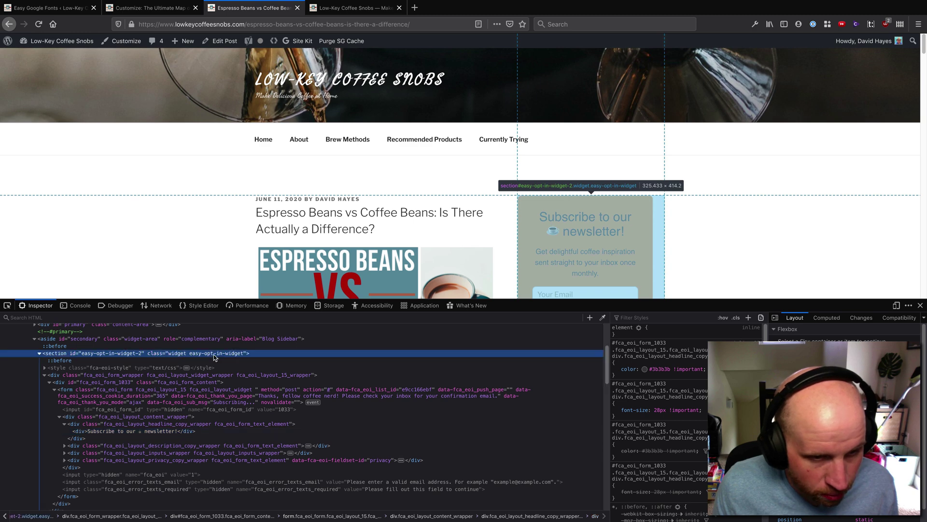
pyautogui.doubleClick(190, 355)
pyautogui.moveTo(189, 355); pyautogui.dragTo(235, 356)
pyautogui.hotkey('ctrl', 'c')
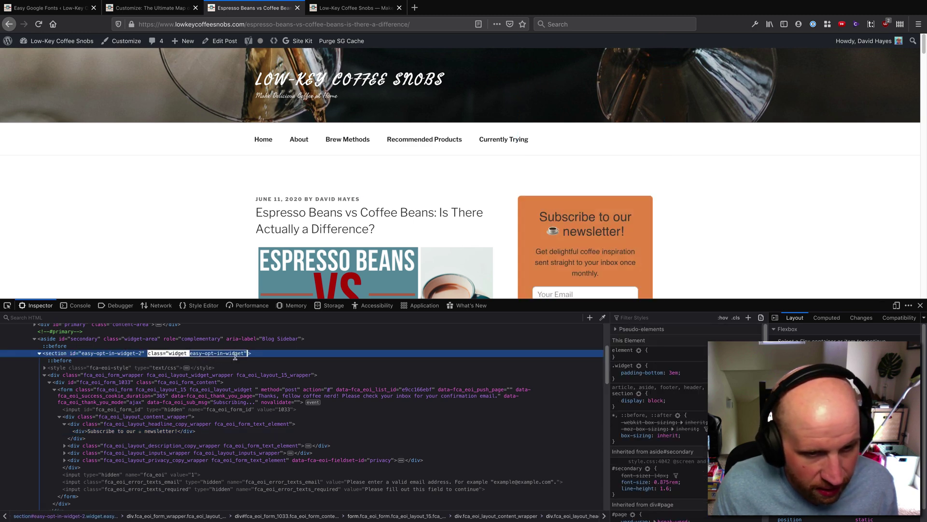
pyautogui.click(67, 8)
# Step: Set the font control's CSS selector to .easy-opt-in-widget and save it
pyautogui.hotkey('ctrl', 'v')
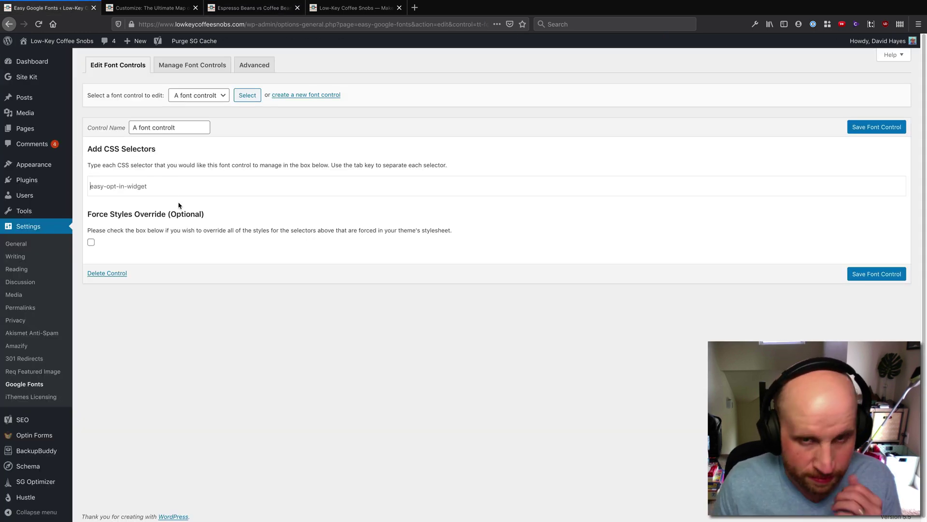
pyautogui.press('Home')
pyautogui.write('.')
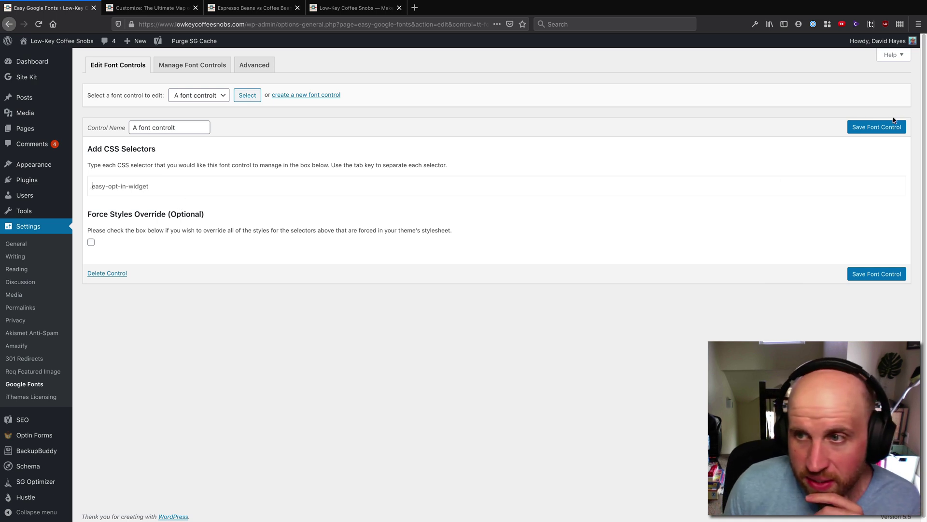
pyautogui.click(893, 124)
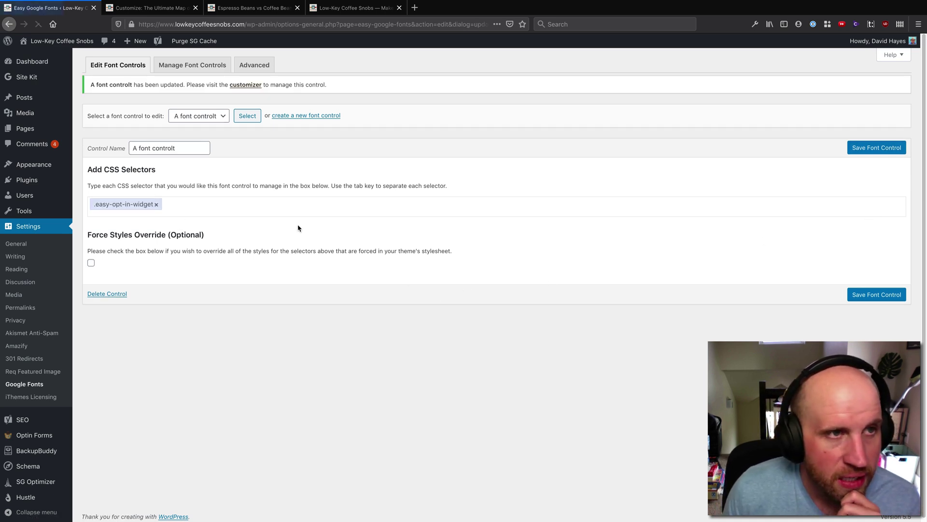
# Step: Reload the site Customizer so it picks up the new font control
pyautogui.click(139, 9)
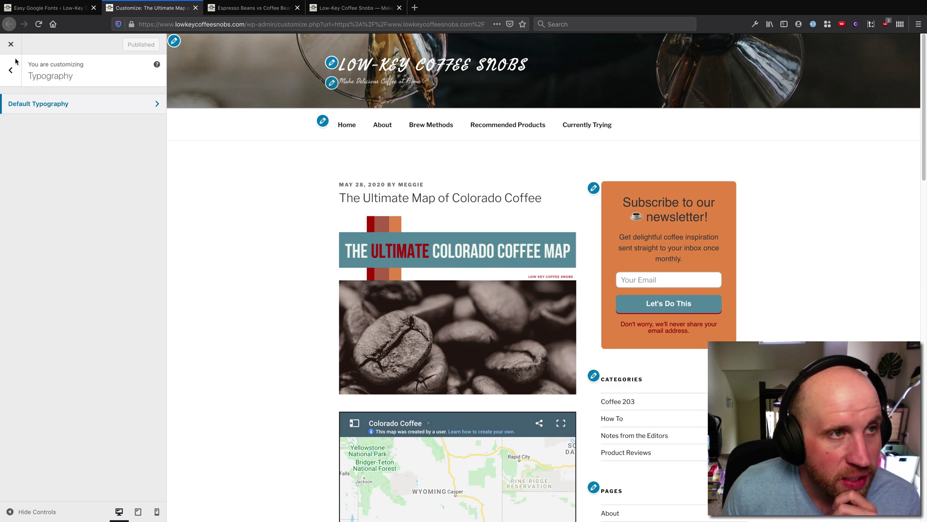
pyautogui.click(38, 23)
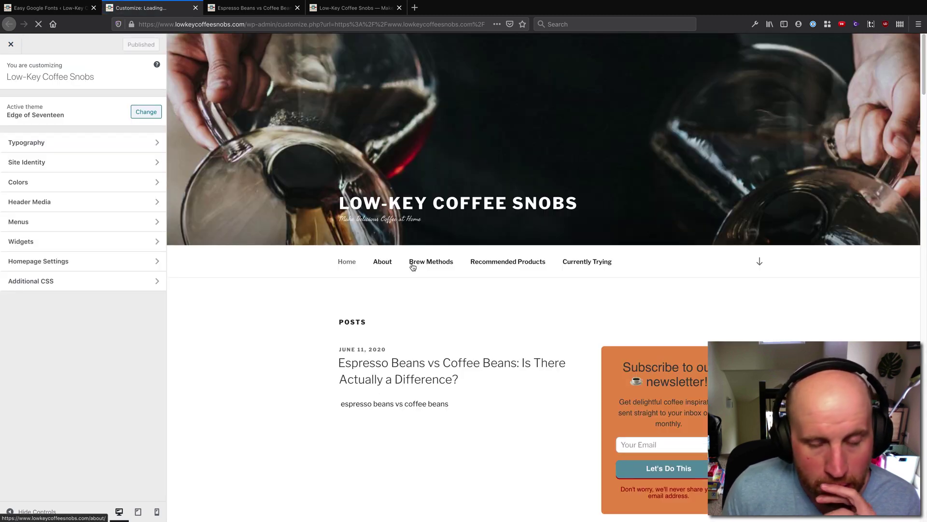
pyautogui.scroll(-5, 418, 267)
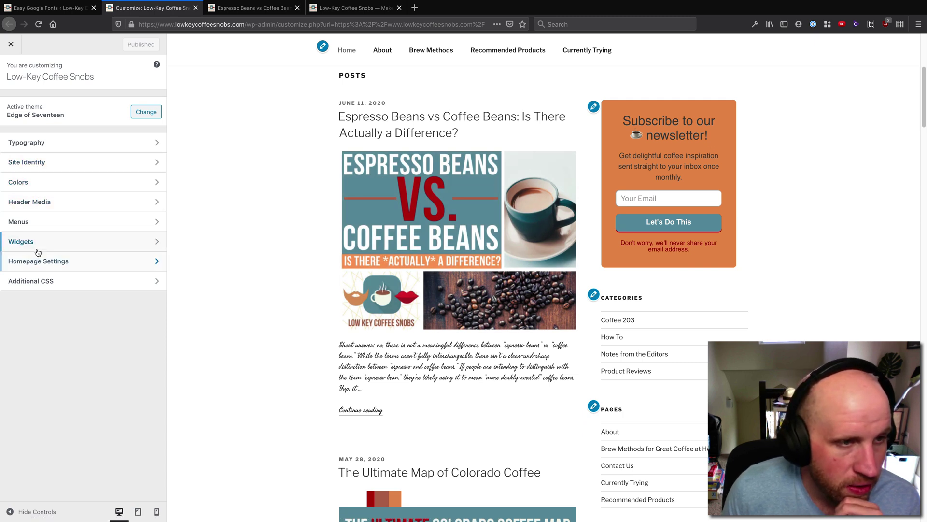
# Step: Set the 'A font controlt' control under Theme Typography to Cedarville Cursive
pyautogui.click(49, 142)
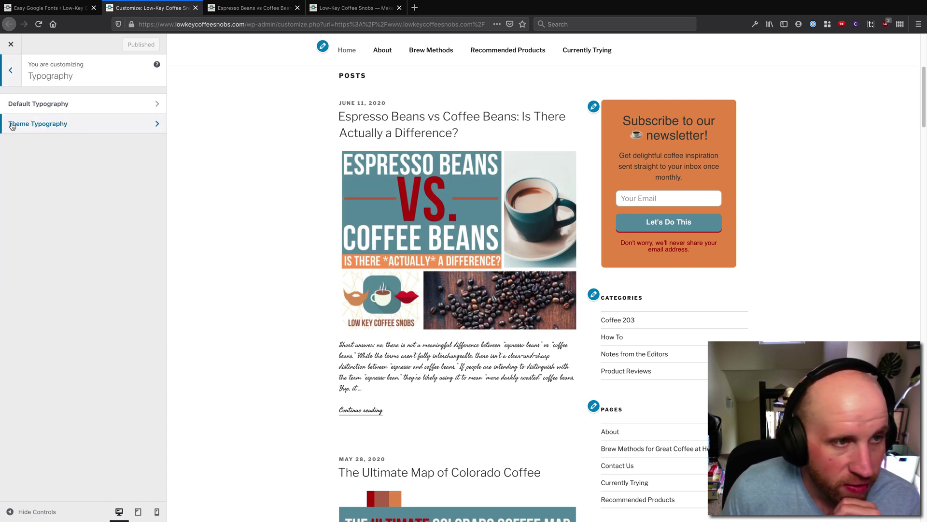
pyautogui.click(65, 12)
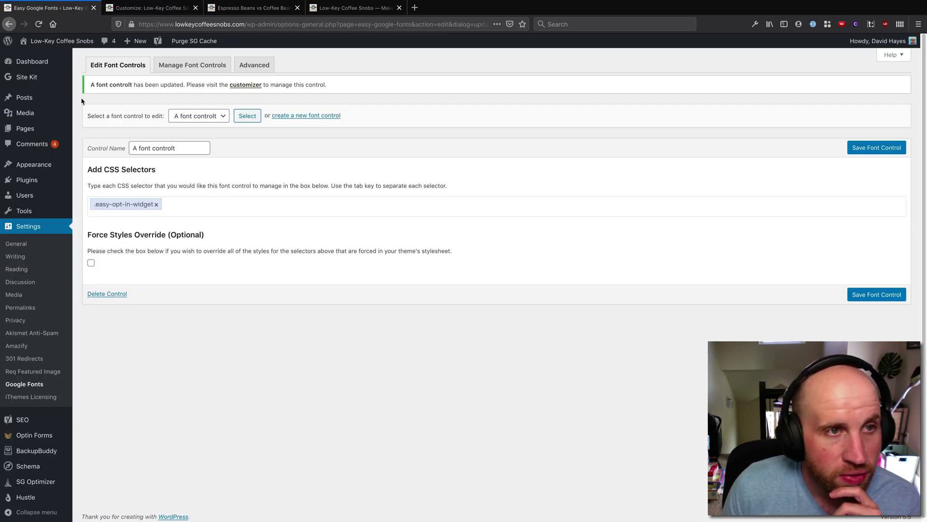
pyautogui.click(141, 8)
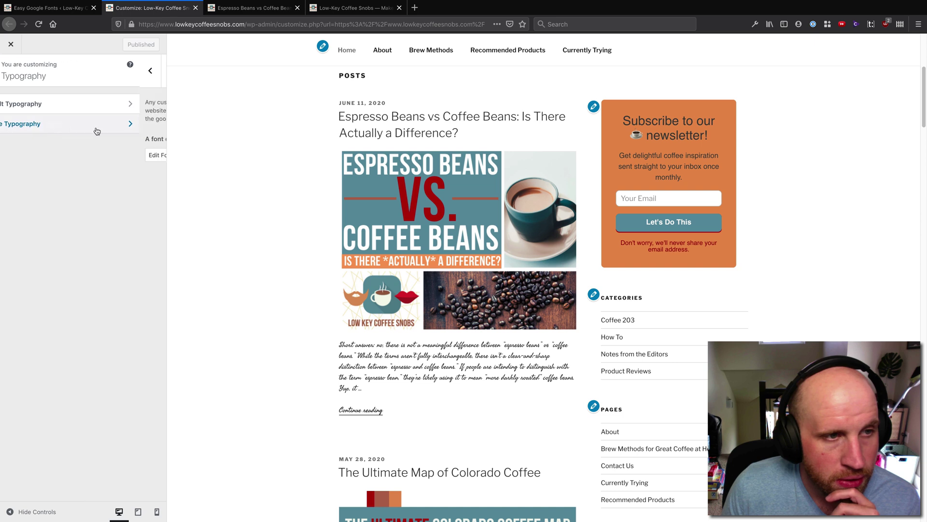
pyautogui.click(57, 126)
pyautogui.click(35, 158)
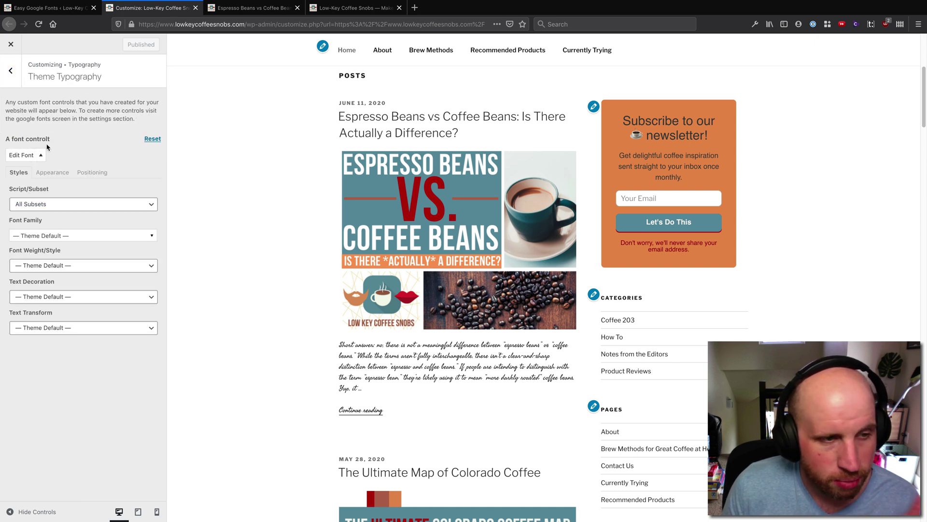
pyautogui.click(84, 208)
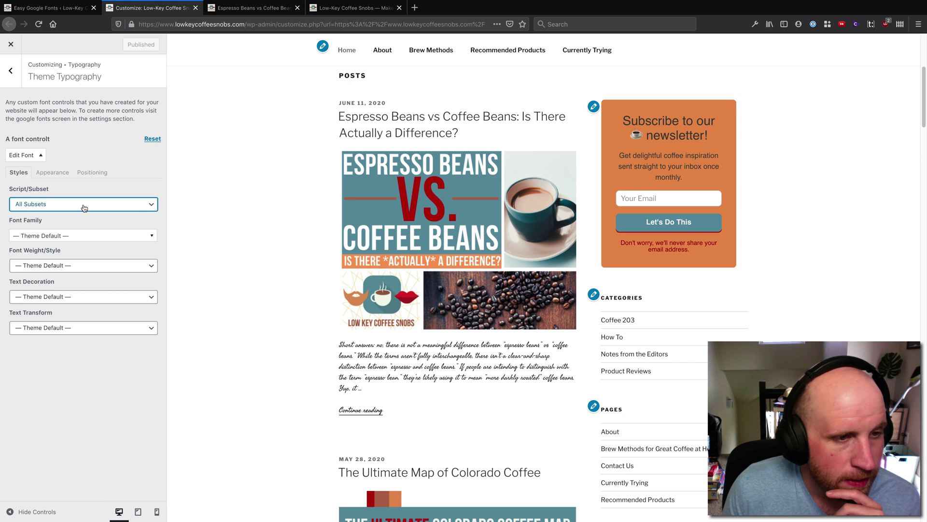
pyautogui.click(88, 235)
pyautogui.moveTo(145, 273); pyautogui.dragTo(149, 357)
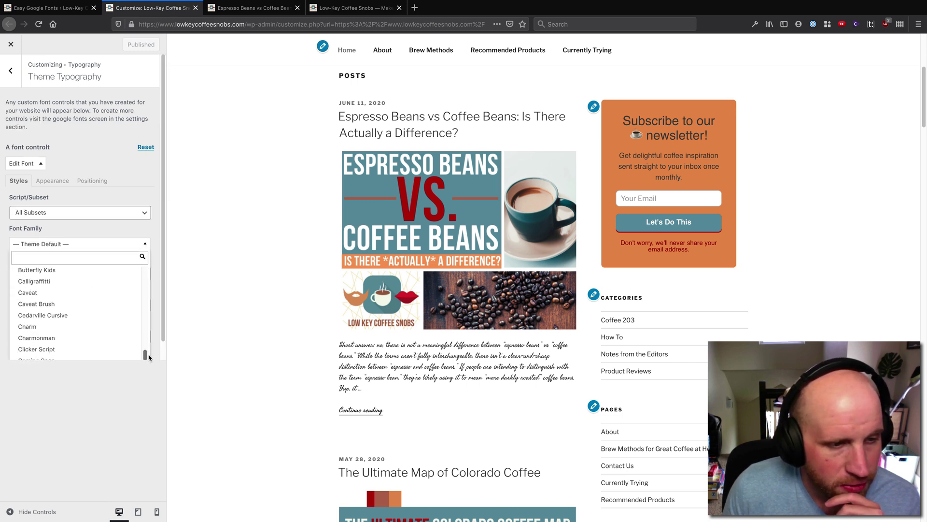
pyautogui.click(97, 315)
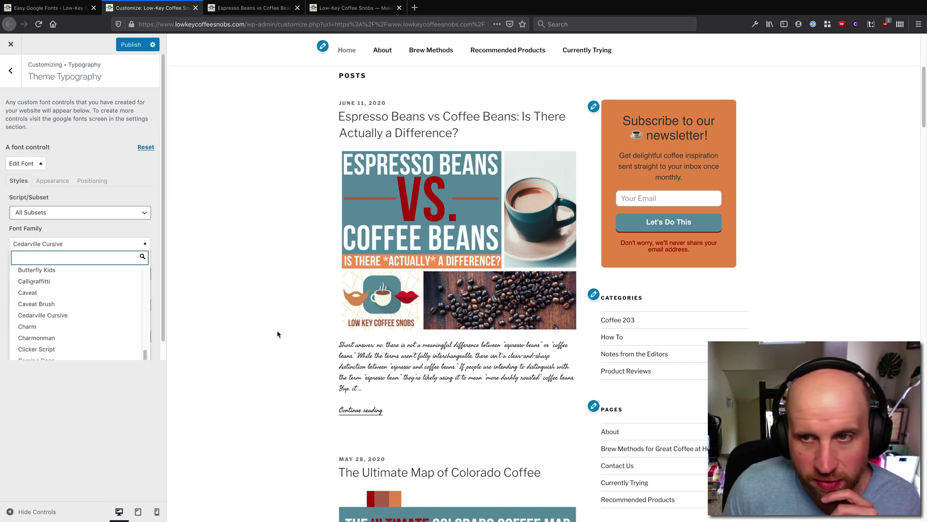
pyautogui.click(246, 294)
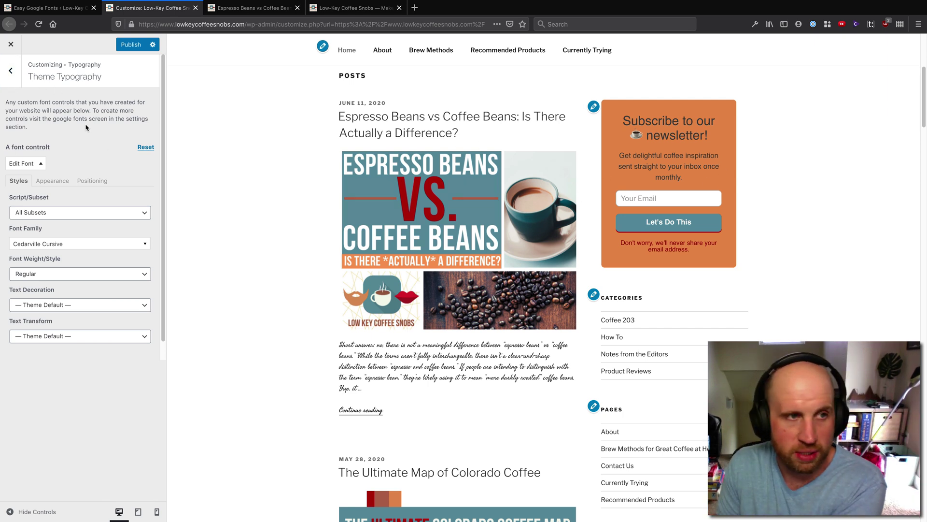
pyautogui.click(48, 8)
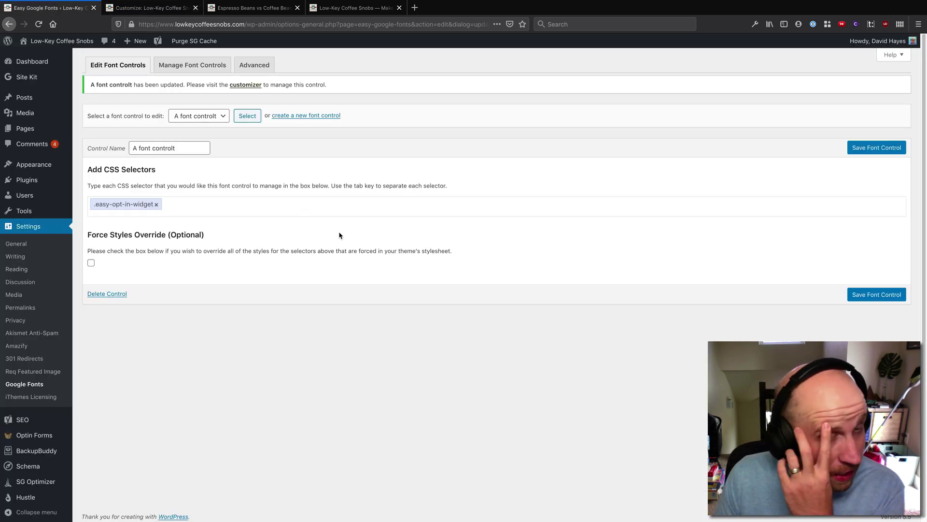
pyautogui.moveTo(850, 3)
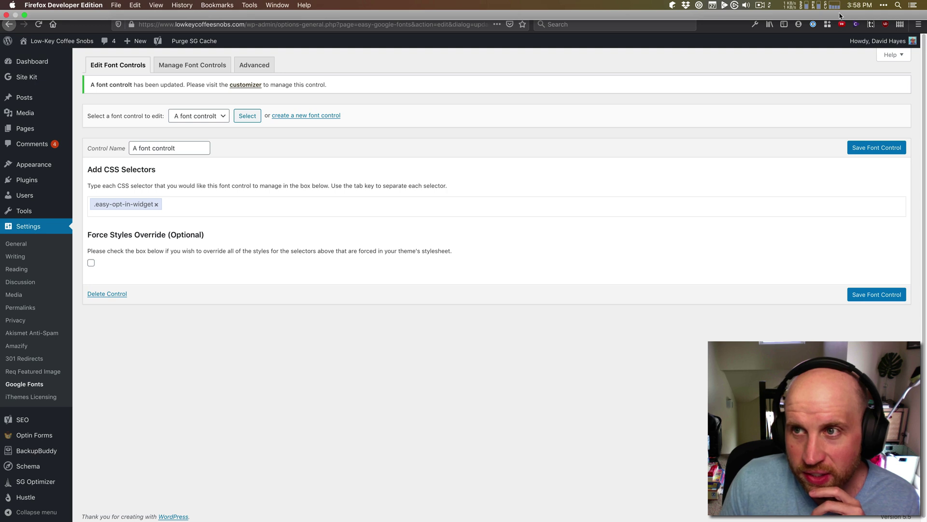
pyautogui.click(144, 8)
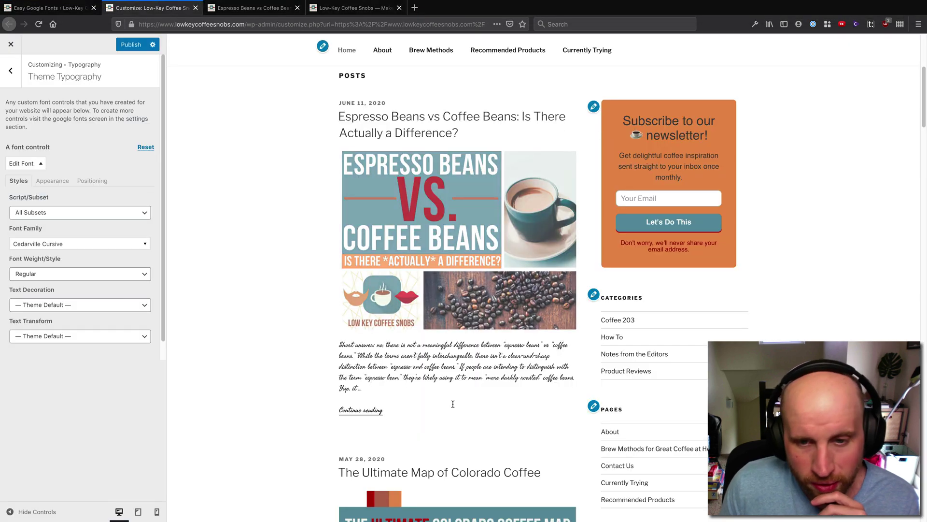
pyautogui.moveTo(350, 355); pyautogui.dragTo(454, 367)
pyautogui.click(475, 356)
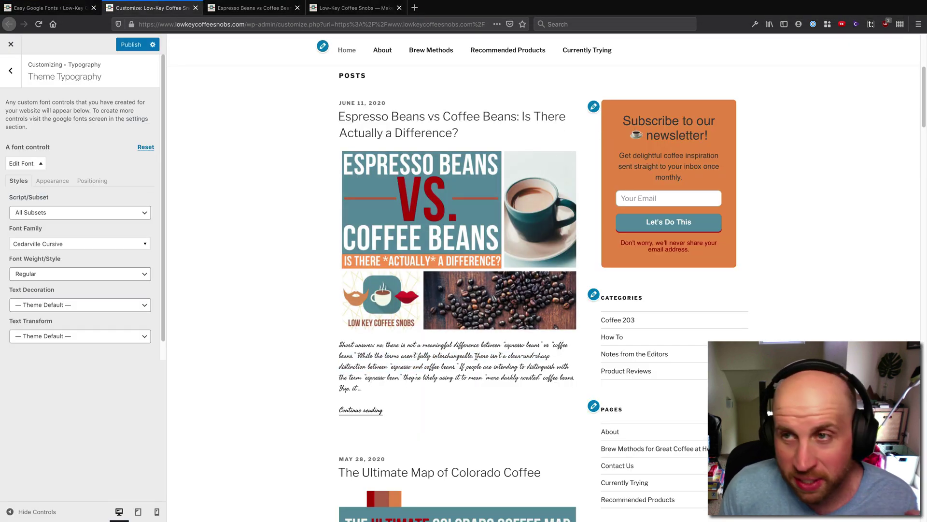